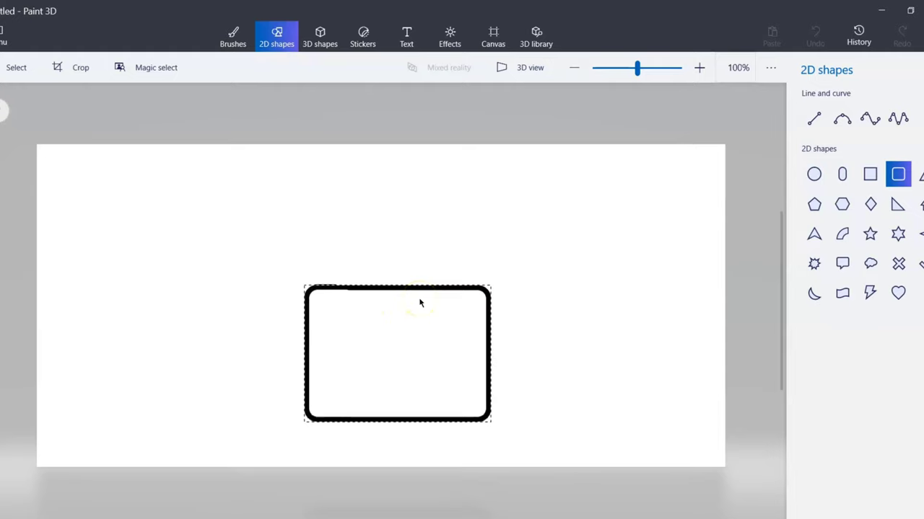
Place the large unfilled rounded square at the canvas centre and set its black outline thickness to 4
drag(420, 303, 420, 265)
drag(404, 330, 396, 347)
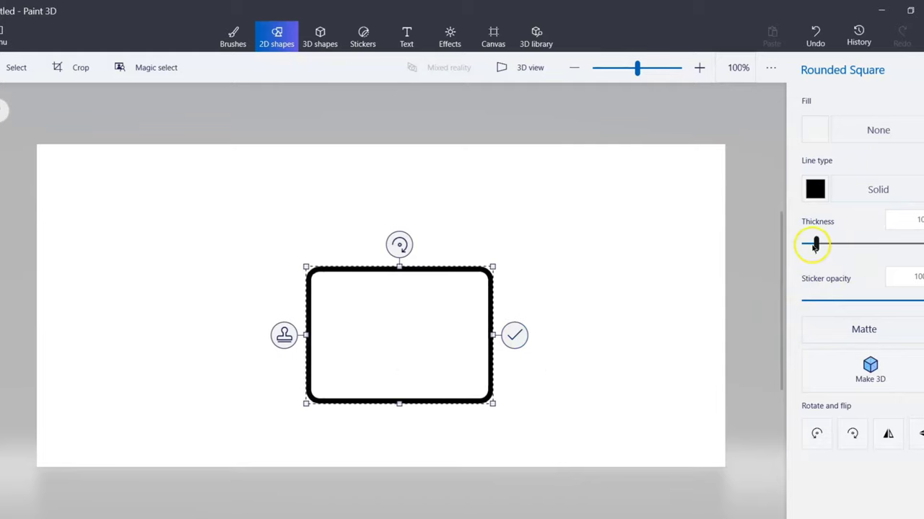
drag(813, 246, 810, 243)
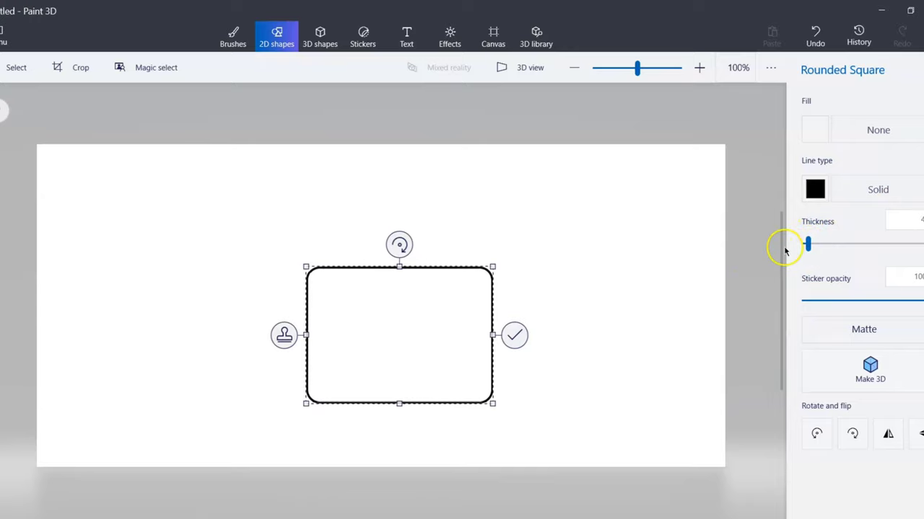
click(662, 289)
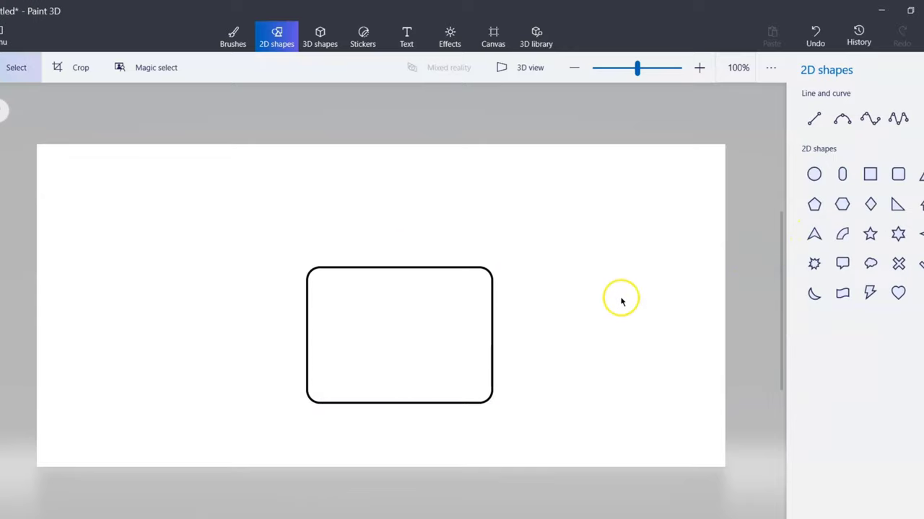
Draw a thin, wide rounded square as a base directly beneath the large one, slightly narrower than it
click(842, 177)
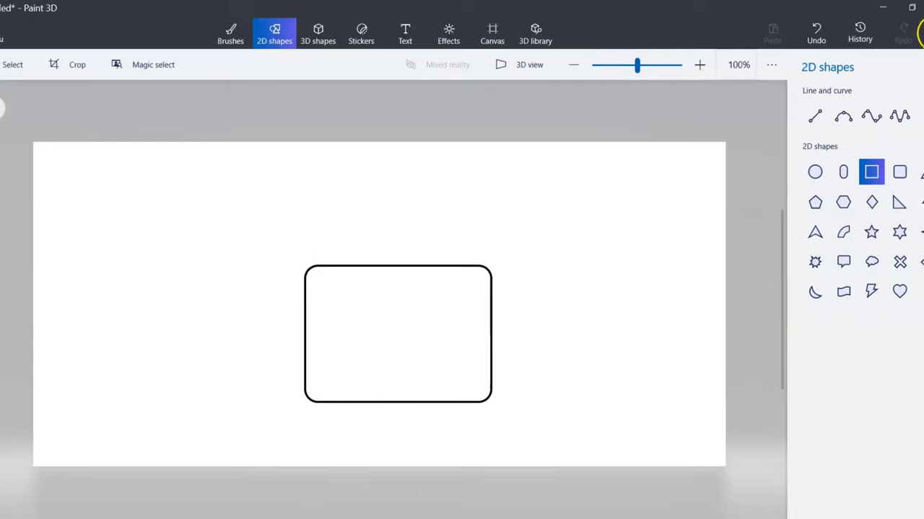
click(899, 172)
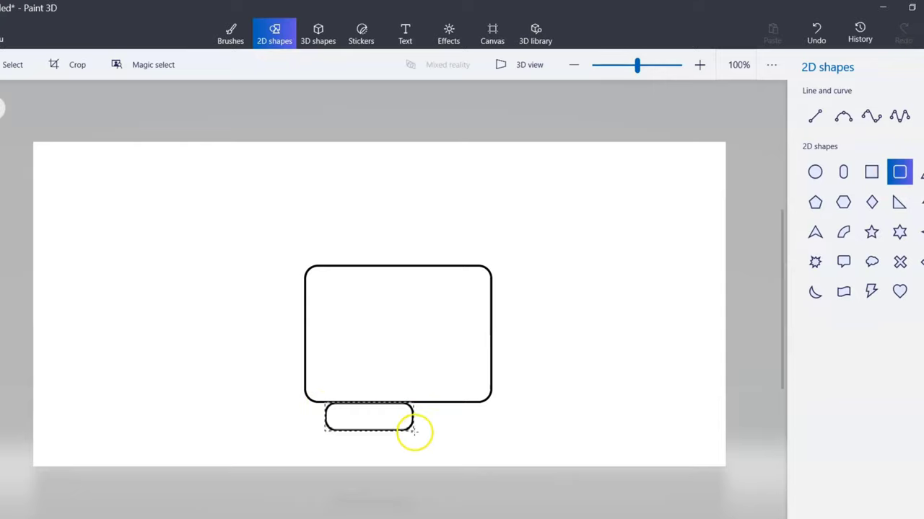
mouse_move(459, 425)
mouse_down()
mouse_move(490, 416)
mouse_move(482, 417)
mouse_up()
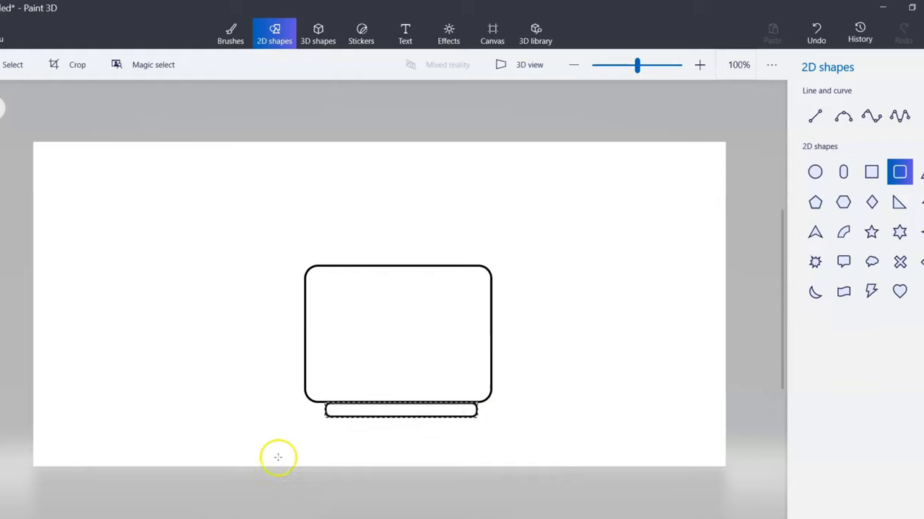
mouse_move(323, 410)
mouse_down()
mouse_move(312, 426)
mouse_move(314, 416)
mouse_up()
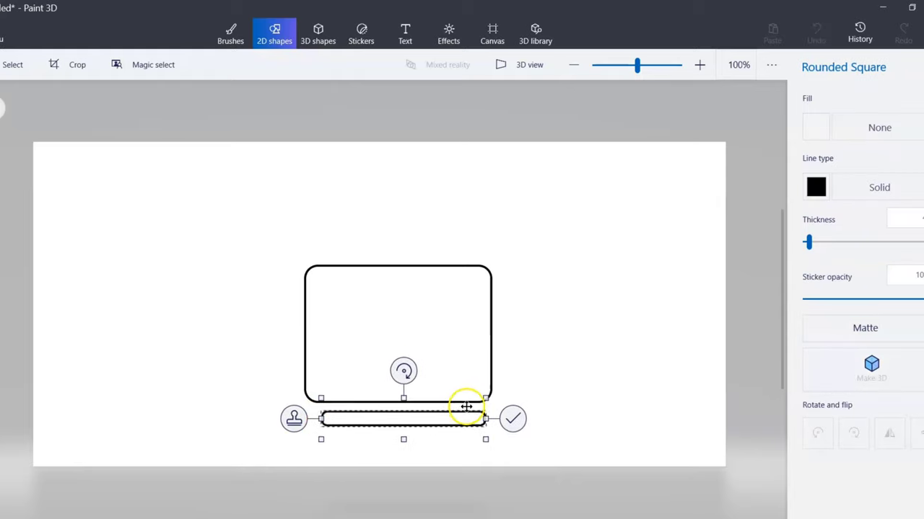
drag(466, 404, 487, 409)
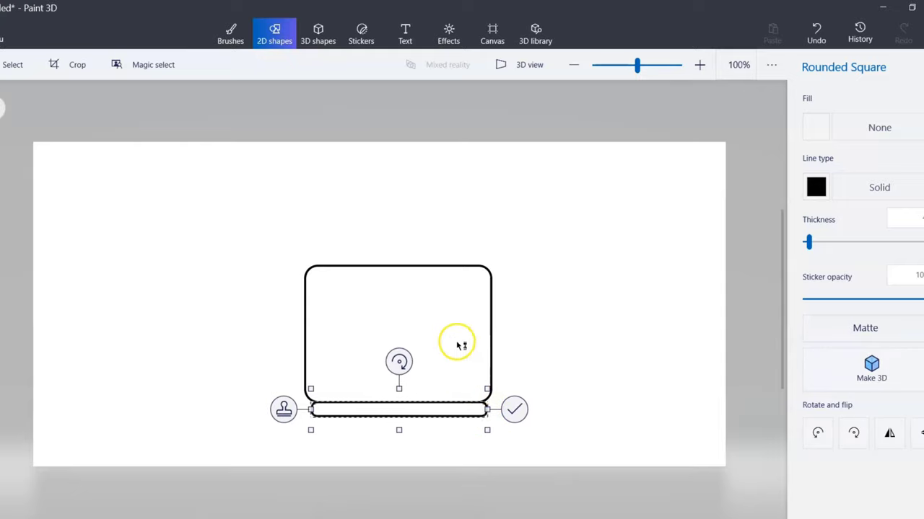
click(727, 281)
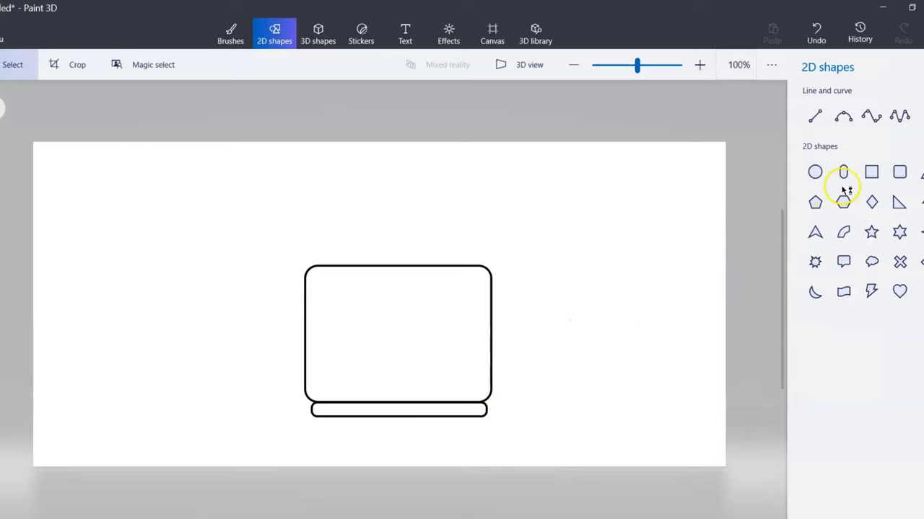
Draw a 4-point curve as a tall arched loop standing on the upper edge of the large rounded square
click(870, 117)
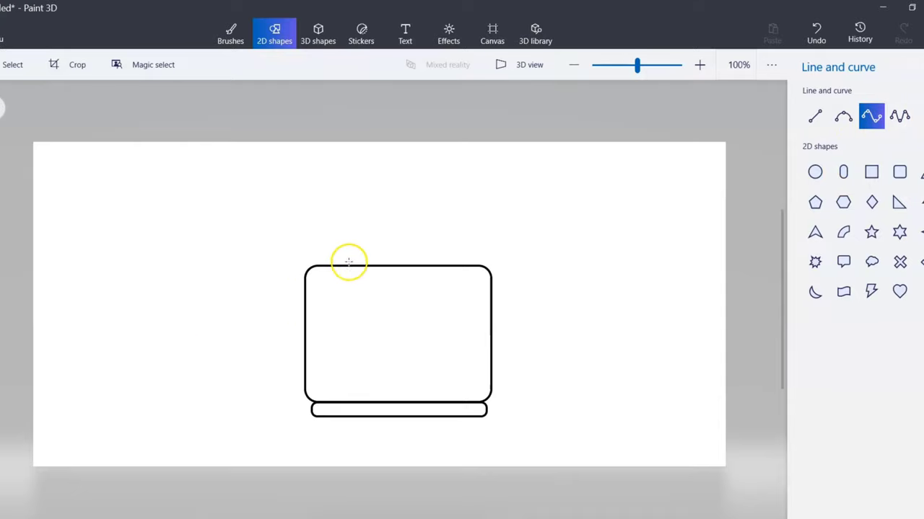
mouse_move(348, 263)
mouse_down()
mouse_move(429, 218)
mouse_move(452, 262)
mouse_move(450, 198)
mouse_move(434, 185)
mouse_up()
drag(384, 238, 378, 258)
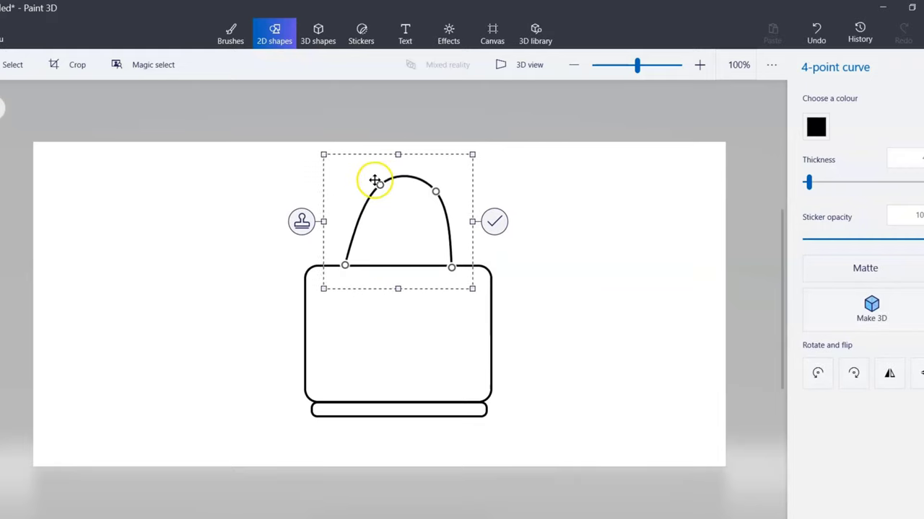
mouse_move(349, 256)
mouse_down()
mouse_move(361, 253)
mouse_move(353, 264)
mouse_up()
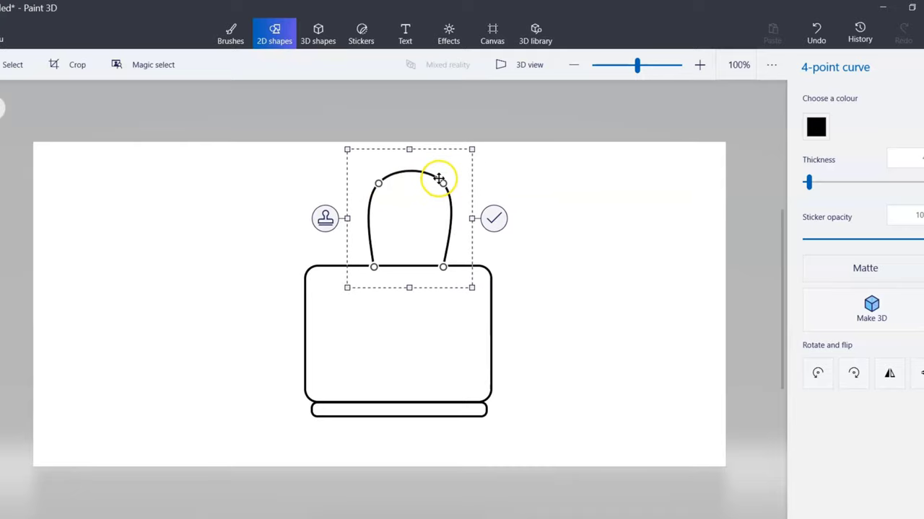
click(622, 328)
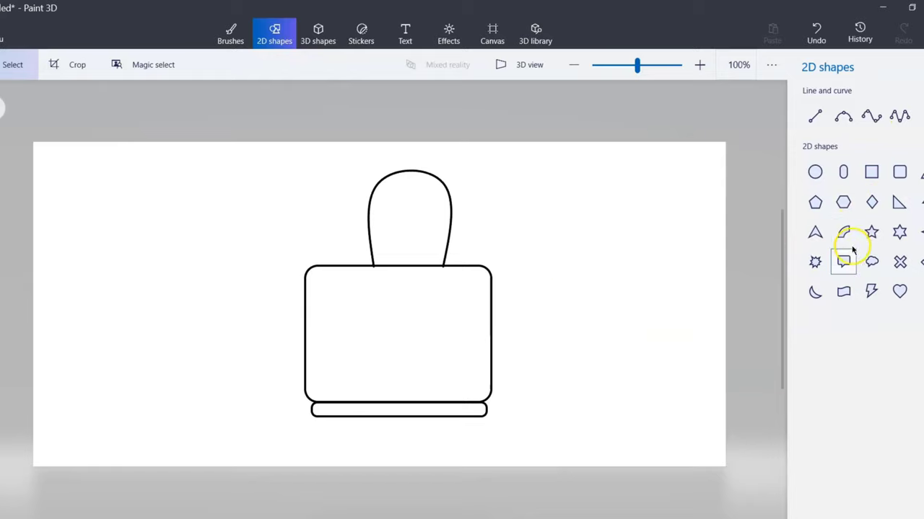
Draw a circle for the left eye inside the large rounded square and give it a solid black fill
click(815, 171)
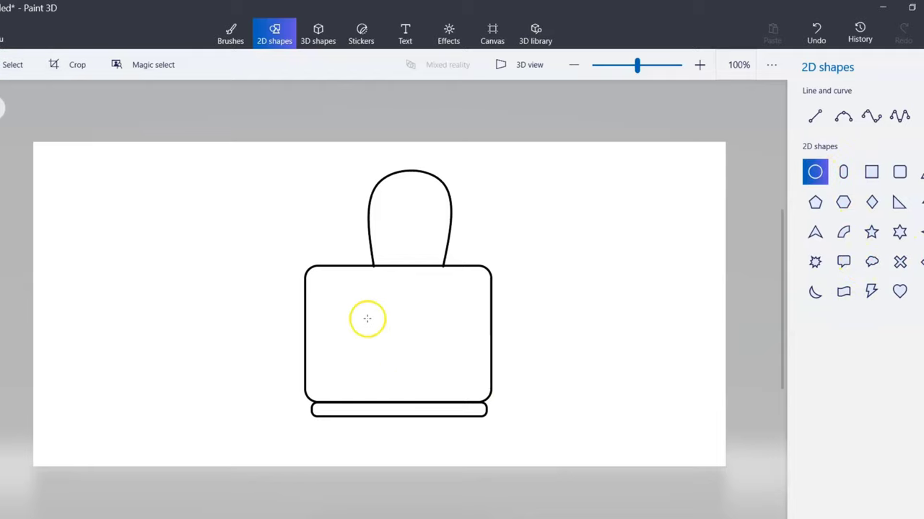
mouse_move(363, 302)
mouse_down()
mouse_move(394, 347)
mouse_move(408, 329)
mouse_move(396, 343)
mouse_move(370, 340)
mouse_up()
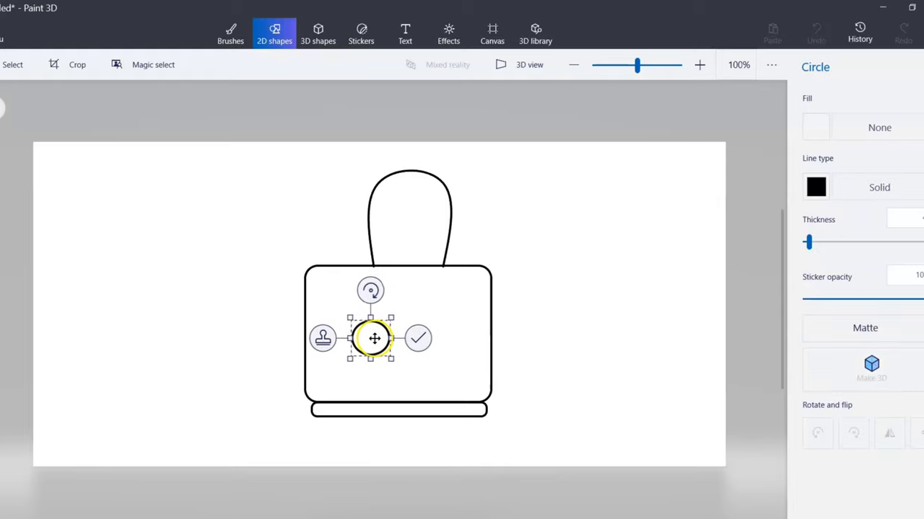
click(816, 127)
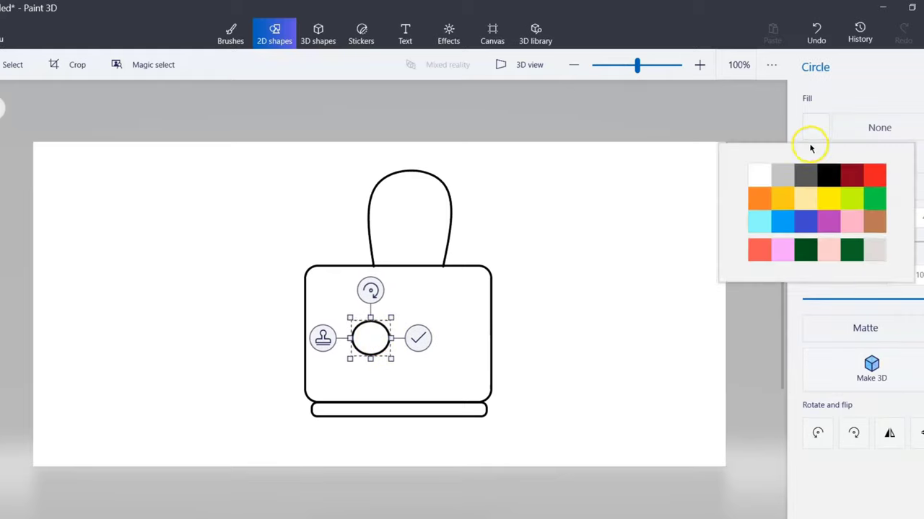
click(829, 182)
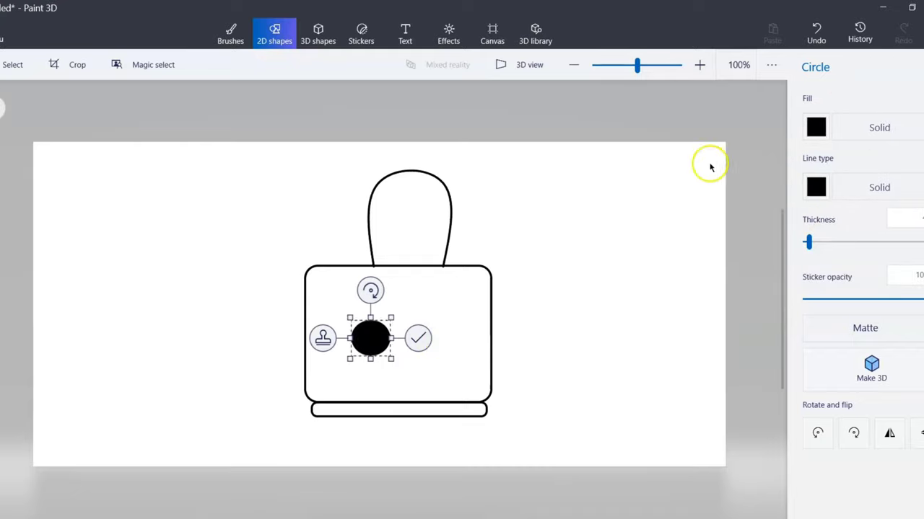
click(642, 223)
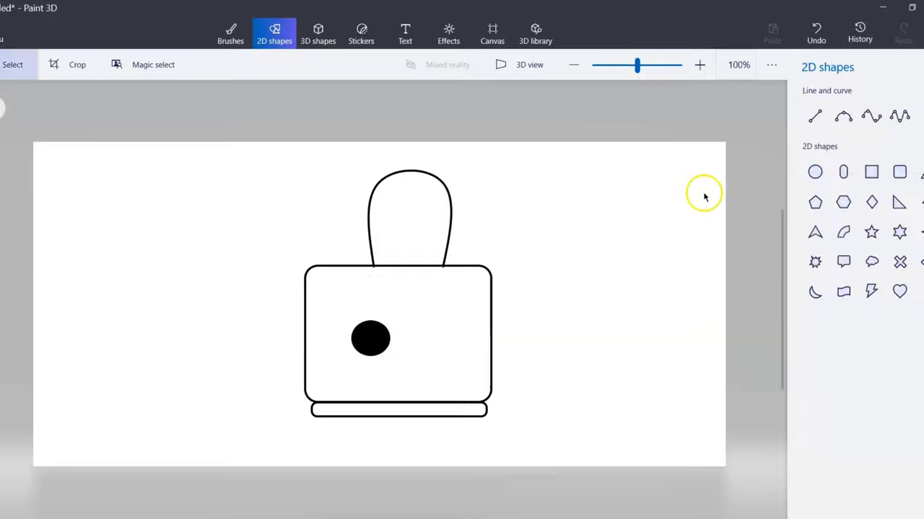
Draw a matching solid black circle for the right eye, roughly level with the left one
click(815, 172)
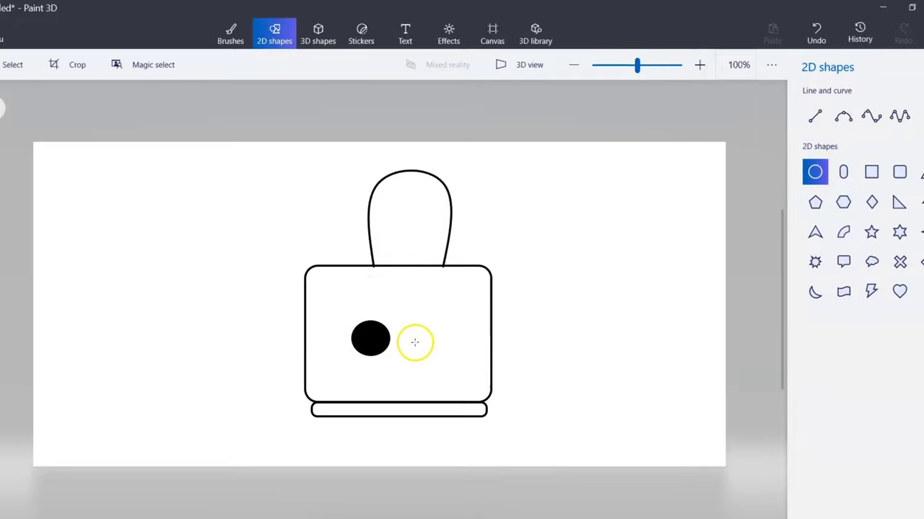
mouse_move(434, 352)
mouse_down()
mouse_move(448, 365)
mouse_move(466, 363)
mouse_move(378, 345)
mouse_move(366, 346)
mouse_move(367, 363)
mouse_move(357, 336)
mouse_move(461, 344)
mouse_move(450, 344)
mouse_up()
click(324, 338)
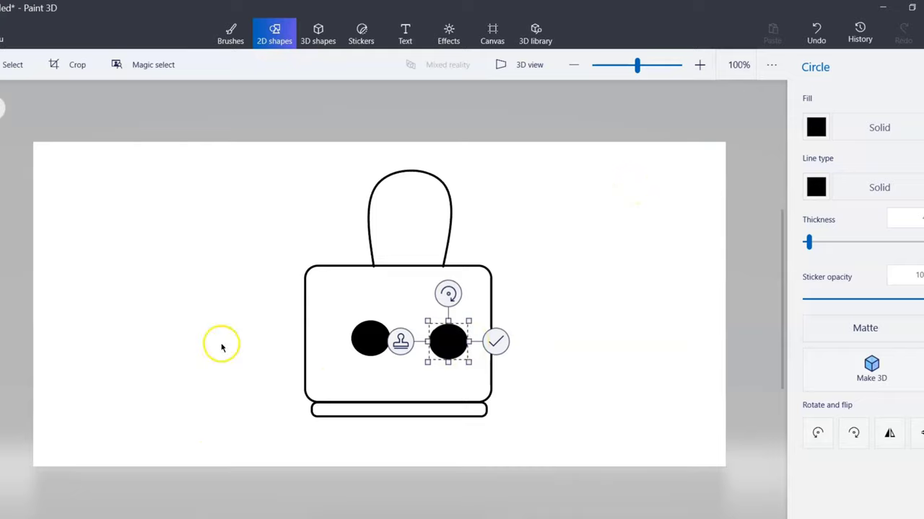
click(355, 370)
Draw a small smiling mouth between and below the eyes with a 3-point curve
click(843, 117)
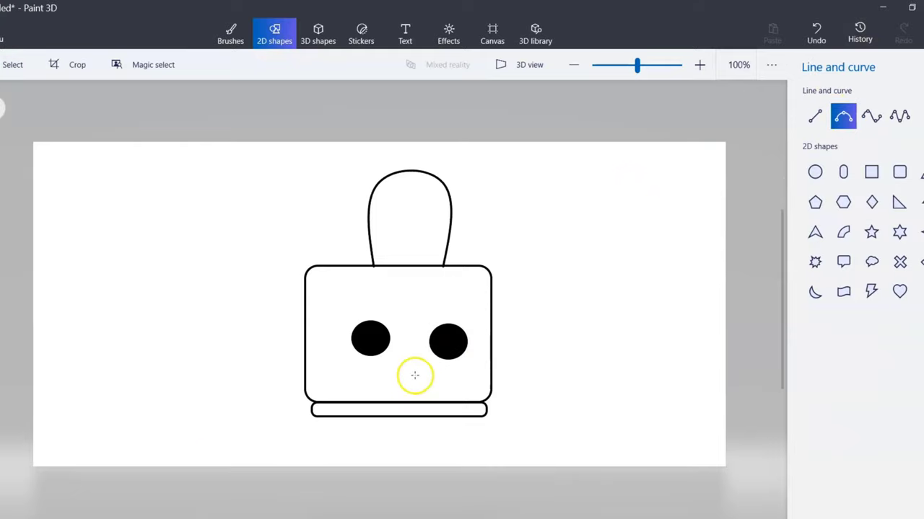
mouse_move(389, 368)
mouse_down()
mouse_move(412, 380)
mouse_move(425, 368)
mouse_move(403, 370)
mouse_move(406, 376)
mouse_move(406, 368)
mouse_up()
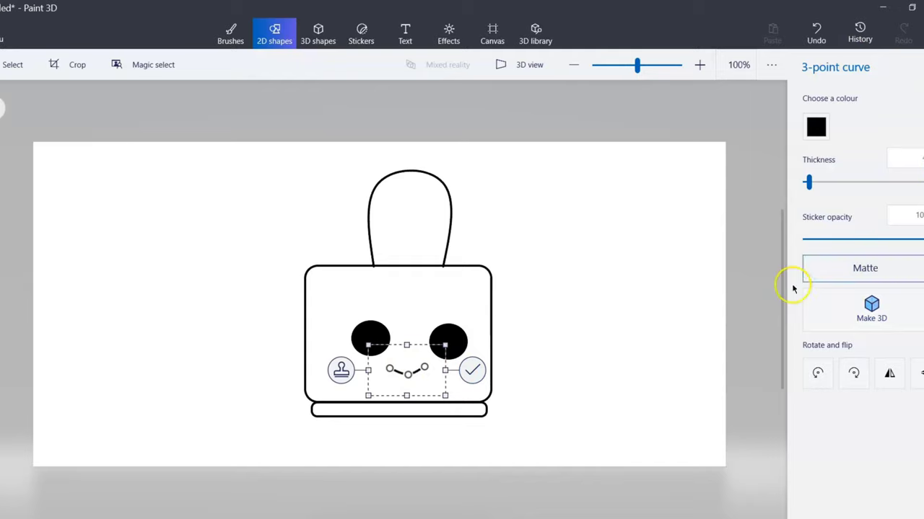
click(746, 238)
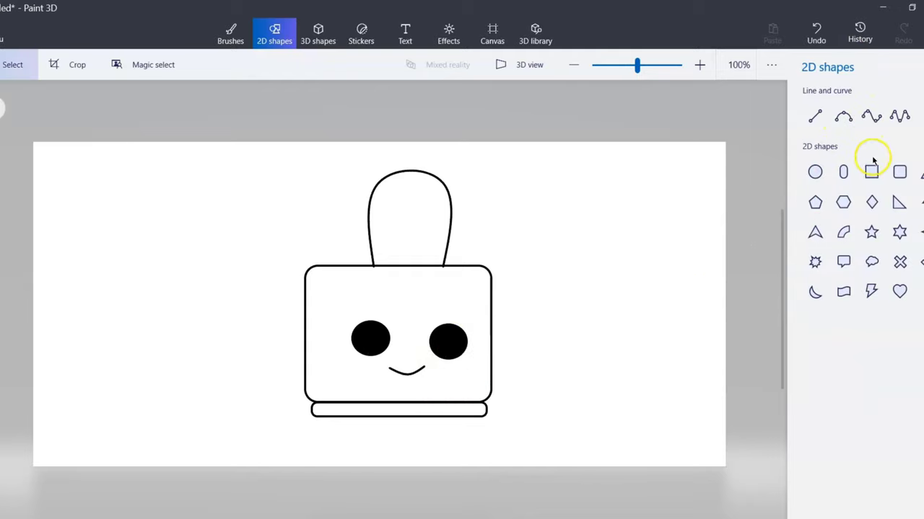
Draw a tiny circle highlight in the right eye and set its fill and outline to white
click(815, 172)
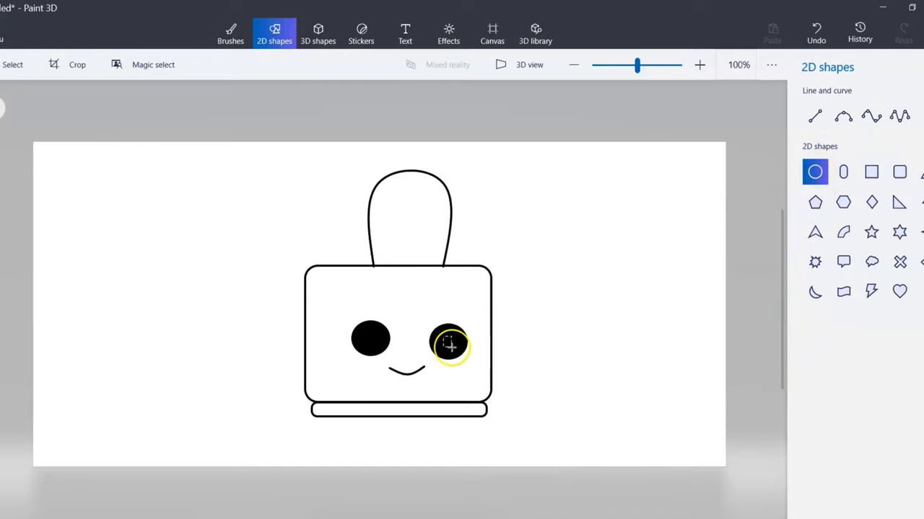
drag(449, 345, 448, 340)
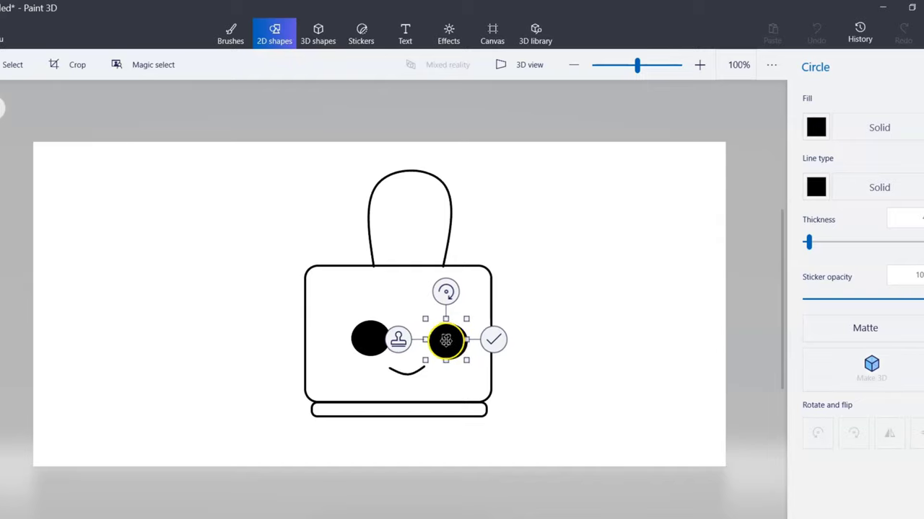
click(816, 127)
click(758, 177)
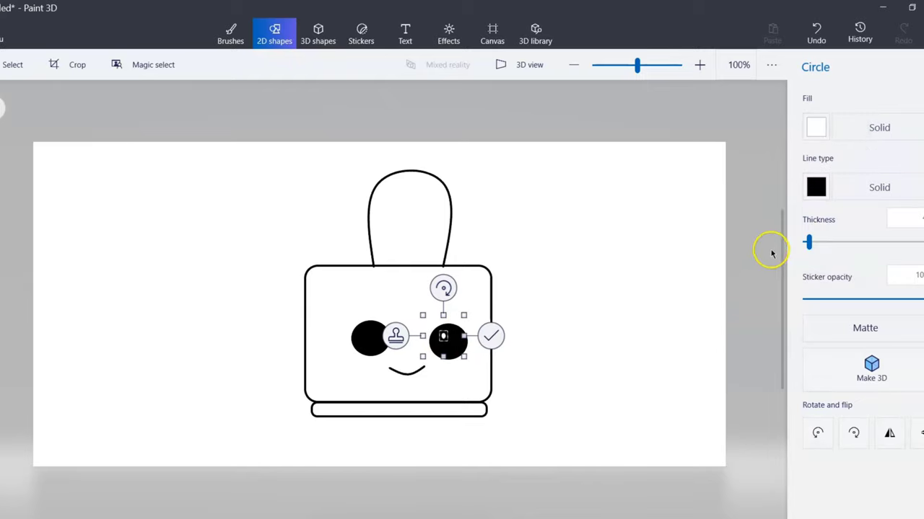
click(815, 189)
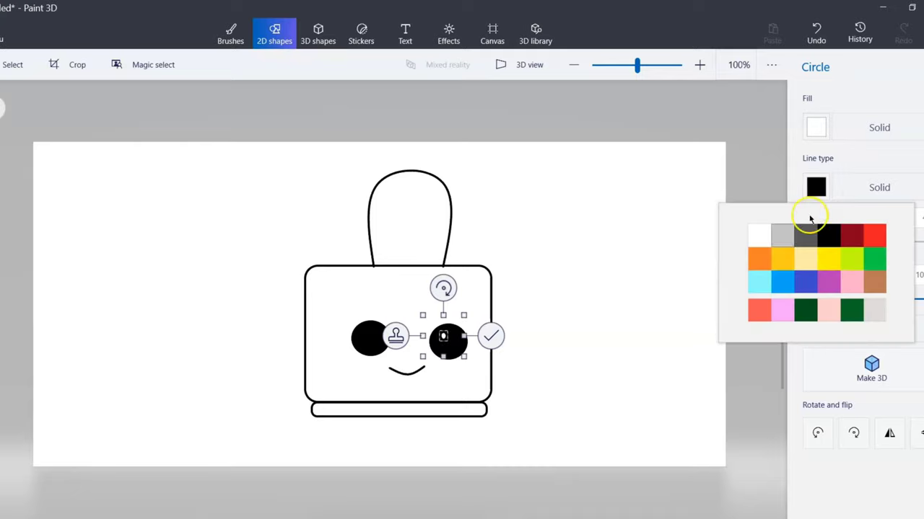
click(758, 234)
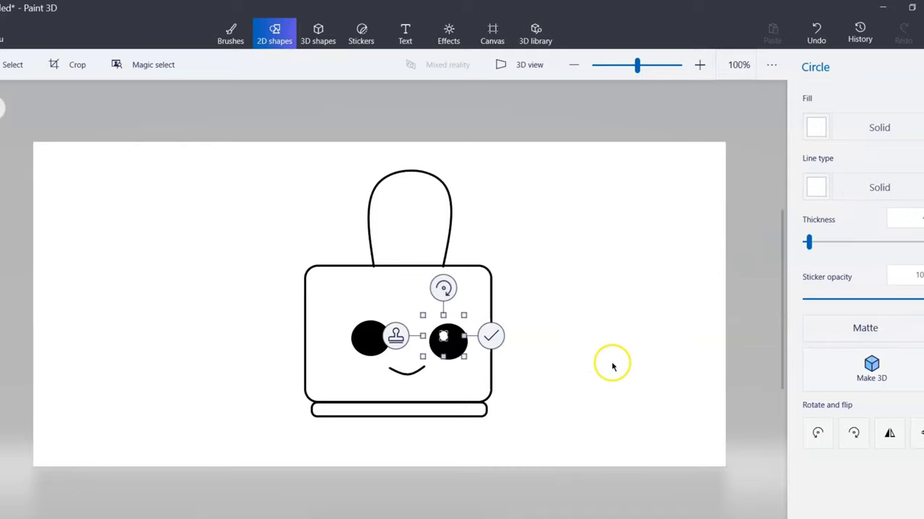
click(689, 309)
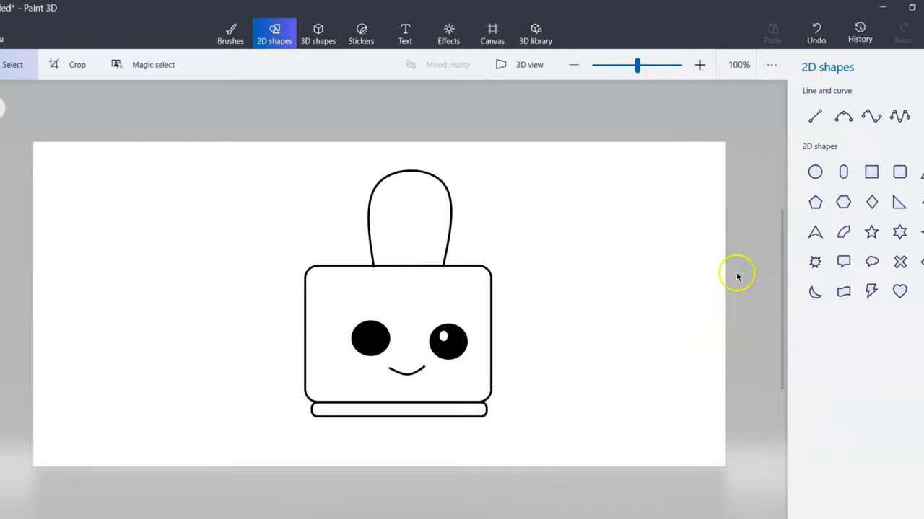
Try adding a small white oval highlight inside the left eye
click(815, 172)
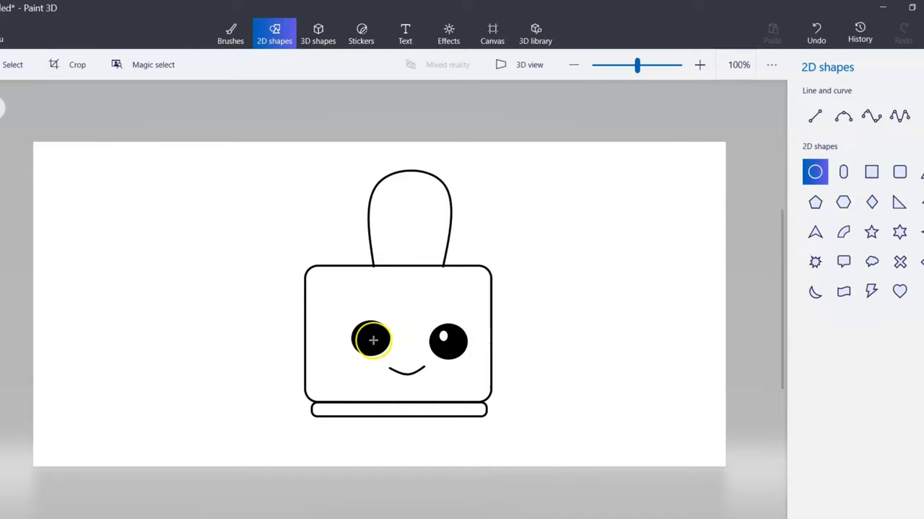
drag(362, 334, 369, 339)
click(717, 243)
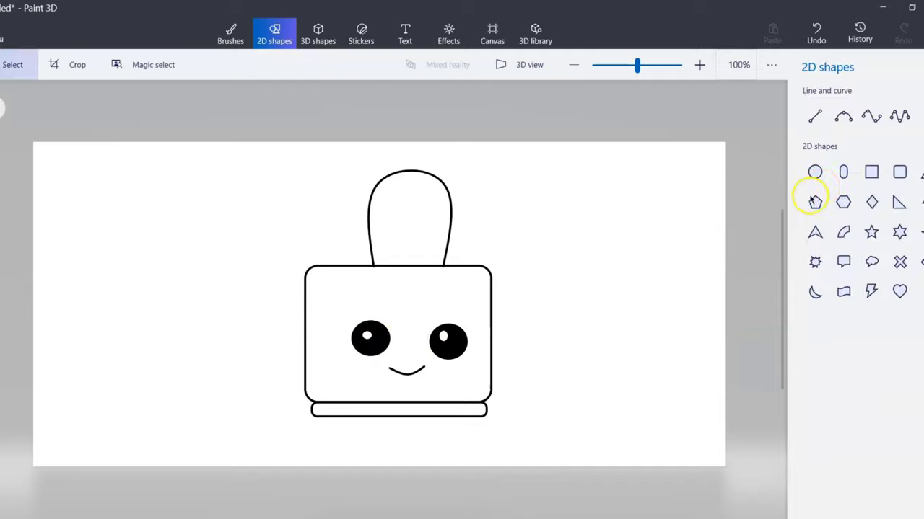
Undo both eye highlights and draw a small round white highlight inside each black eye instead
click(815, 173)
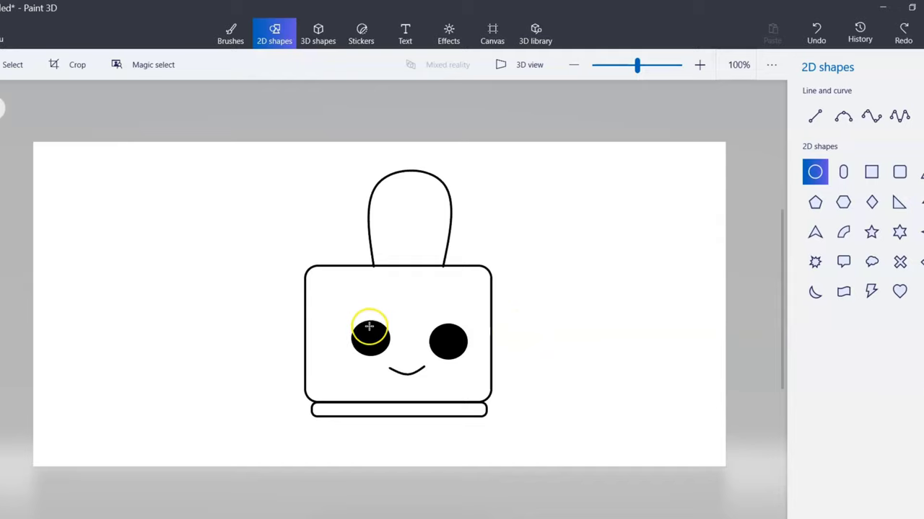
drag(365, 332, 375, 338)
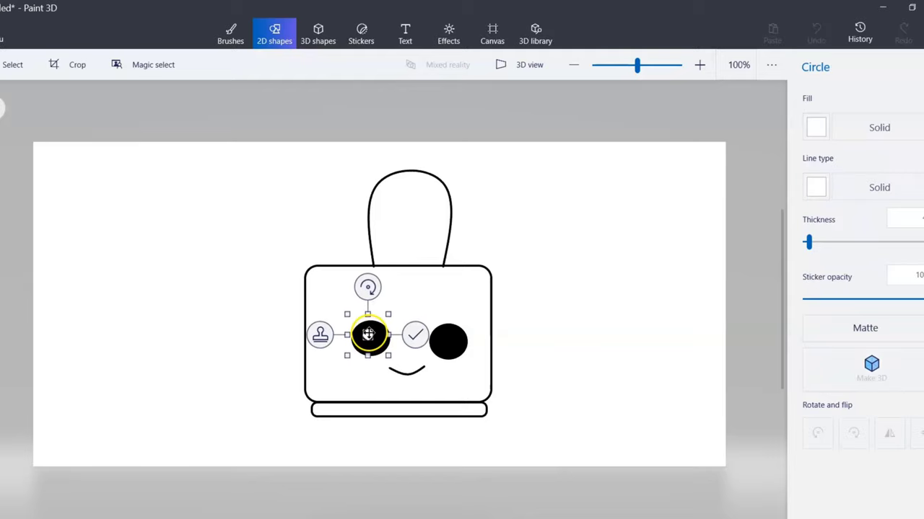
click(415, 335)
click(815, 171)
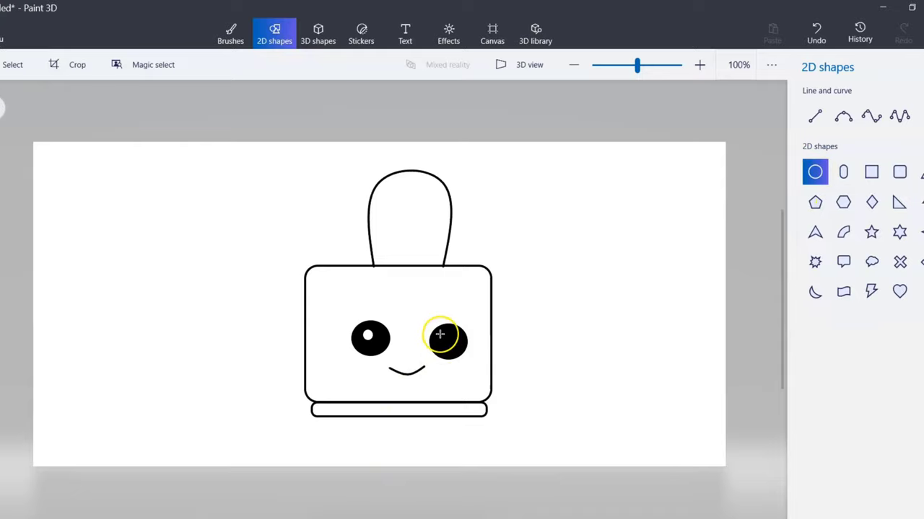
drag(445, 345, 453, 354)
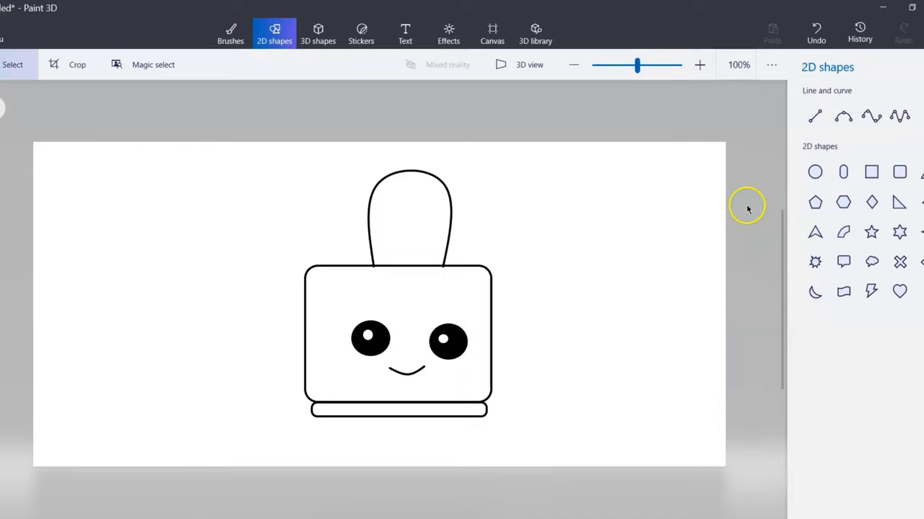
Add a second, smaller round white highlight at the lower right inside each black eye
click(815, 172)
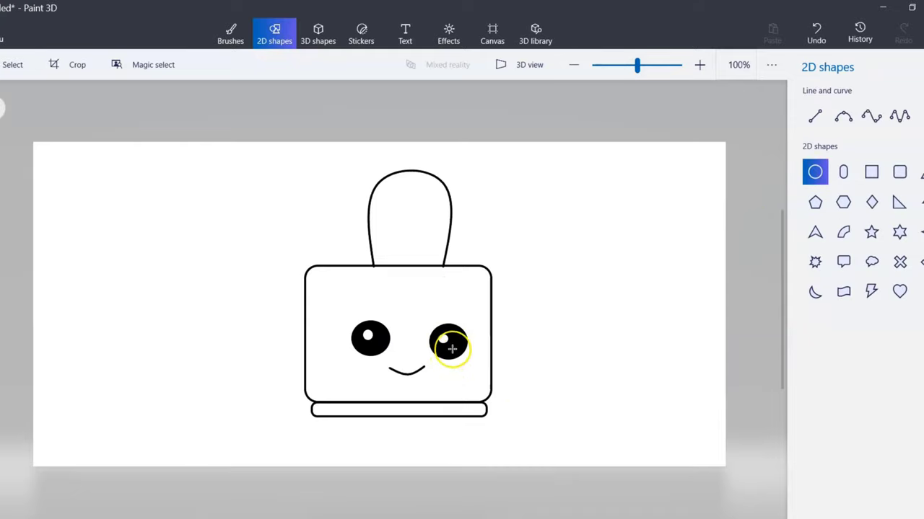
drag(457, 351, 455, 351)
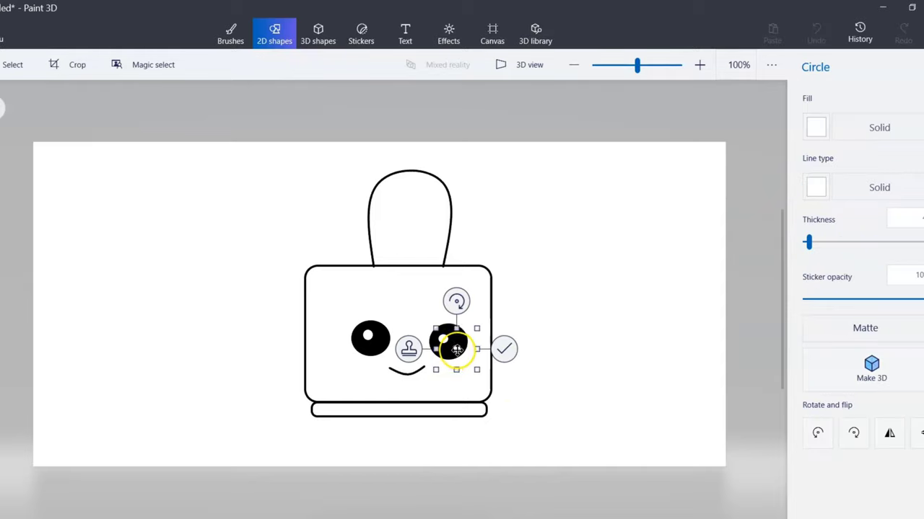
click(622, 295)
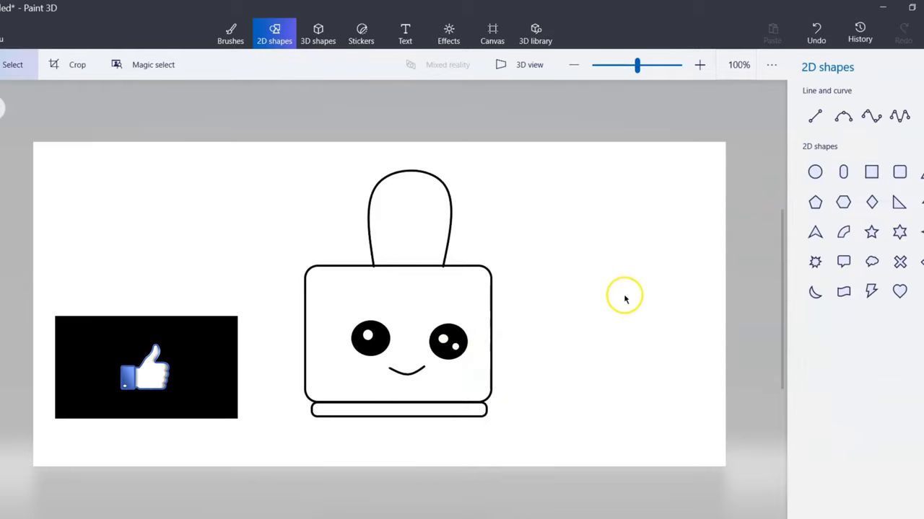
click(815, 172)
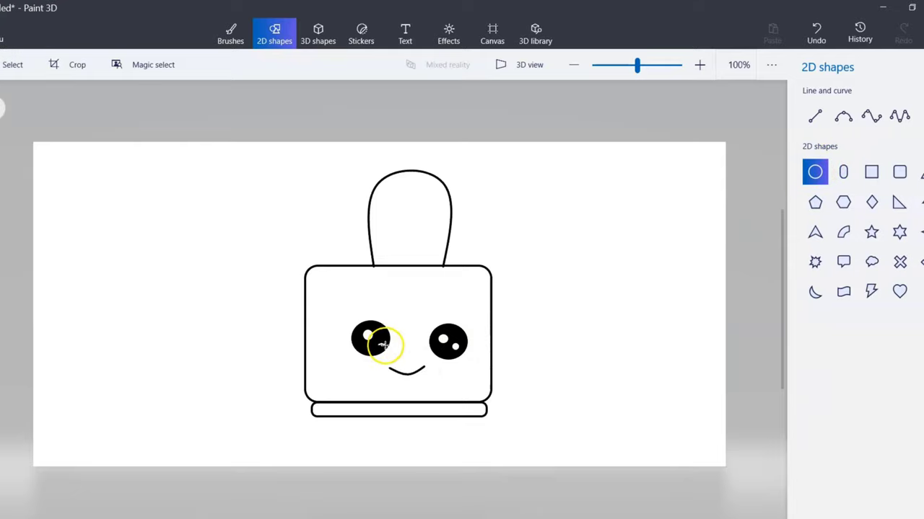
mouse_move(376, 349)
mouse_down()
mouse_move(400, 361)
mouse_move(377, 364)
mouse_up()
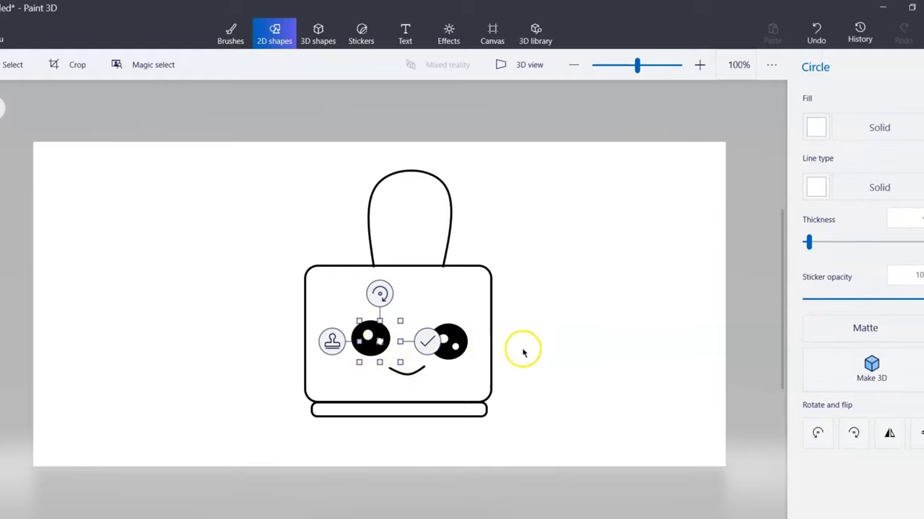
click(593, 323)
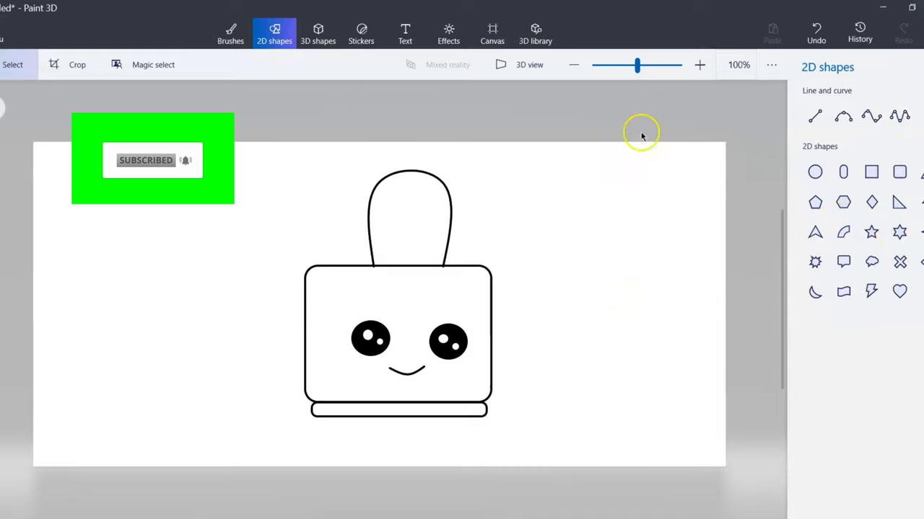
Fill the character's body and thin base with light cyan, and the arched top with dark grey
click(230, 35)
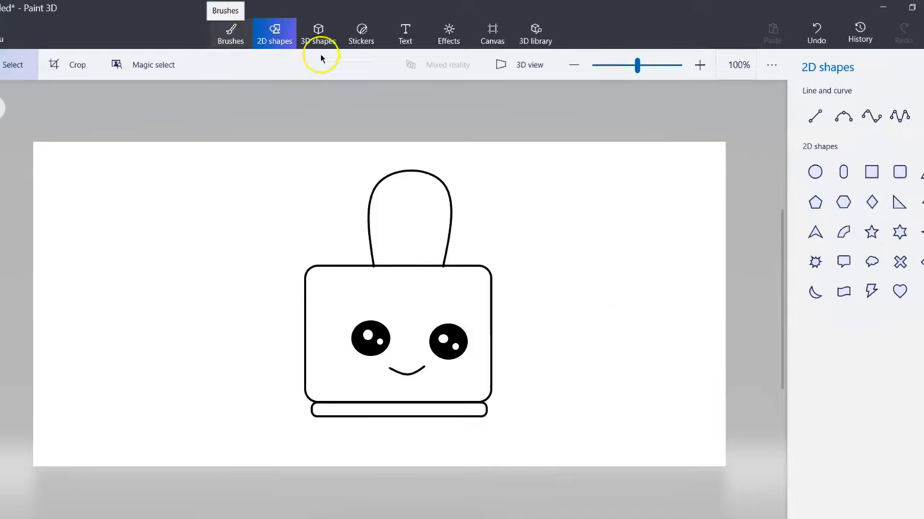
click(919, 140)
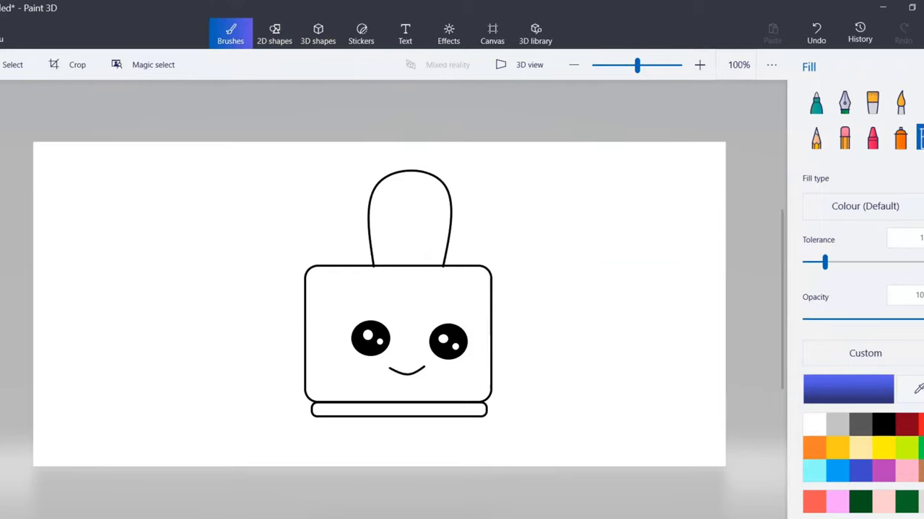
click(845, 429)
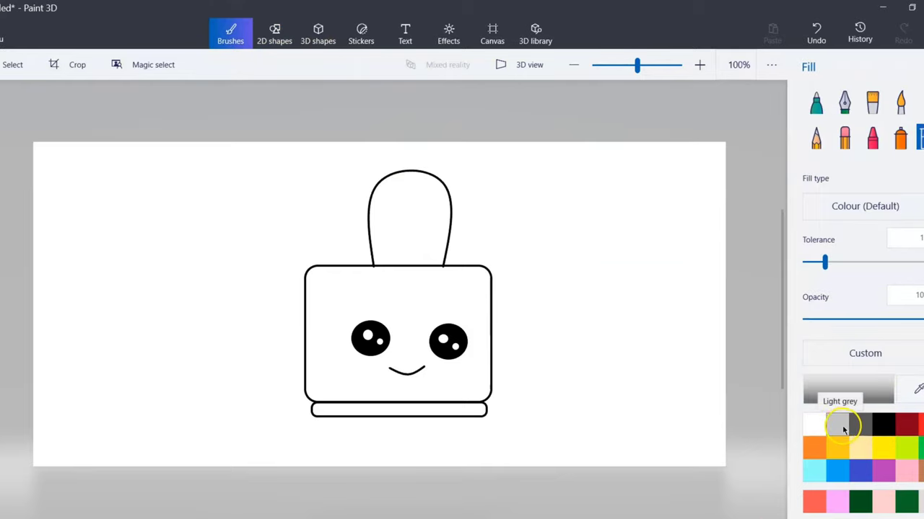
click(823, 474)
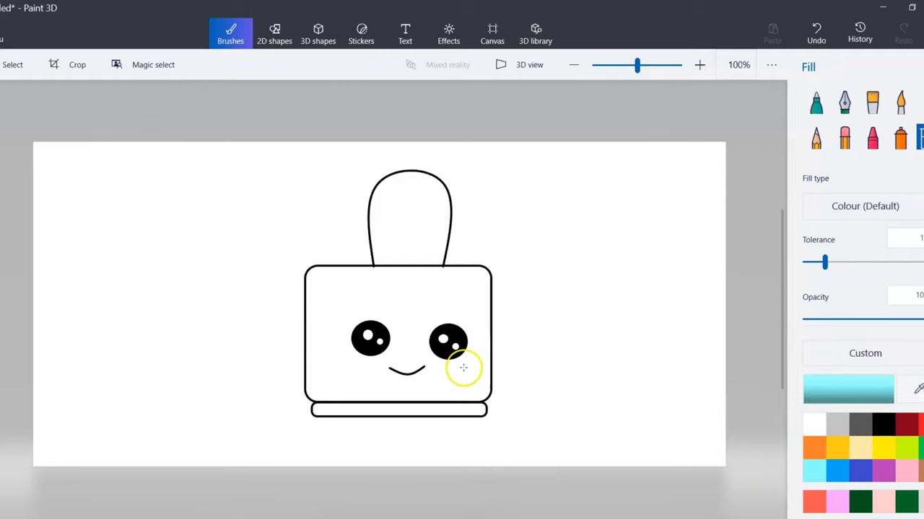
click(343, 382)
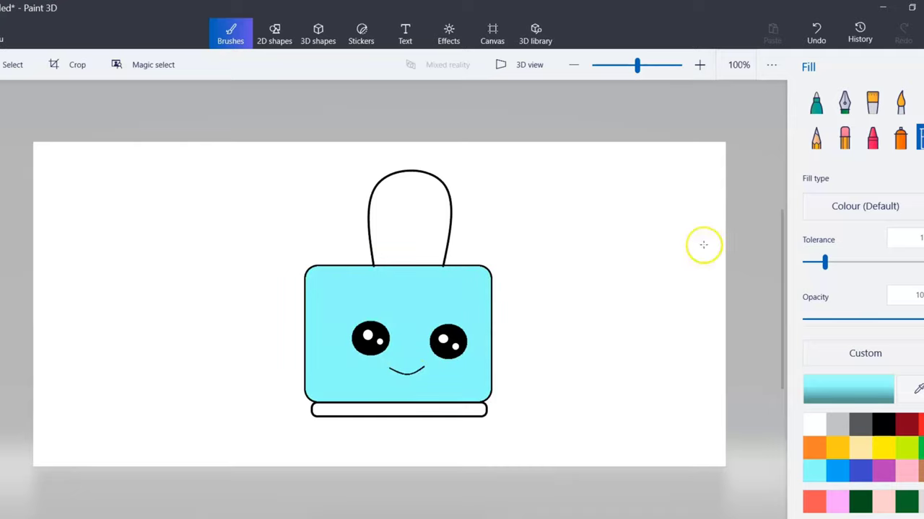
click(355, 409)
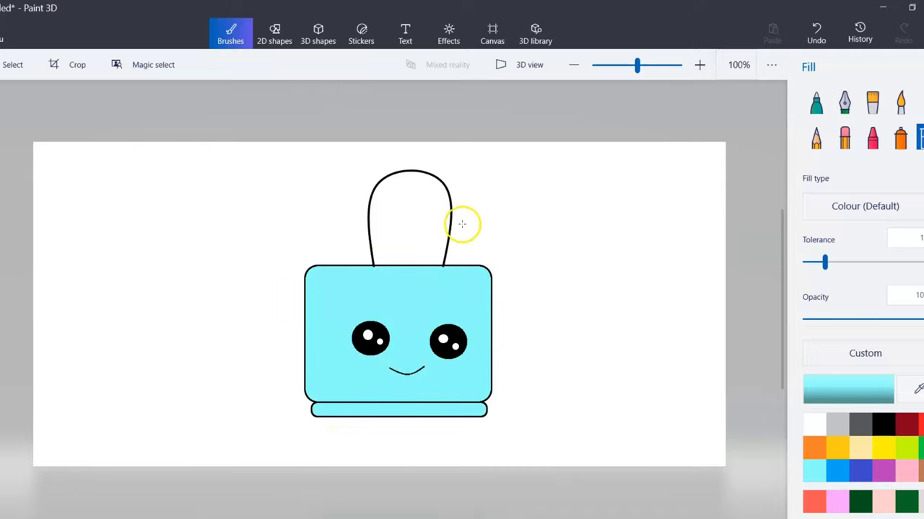
click(862, 426)
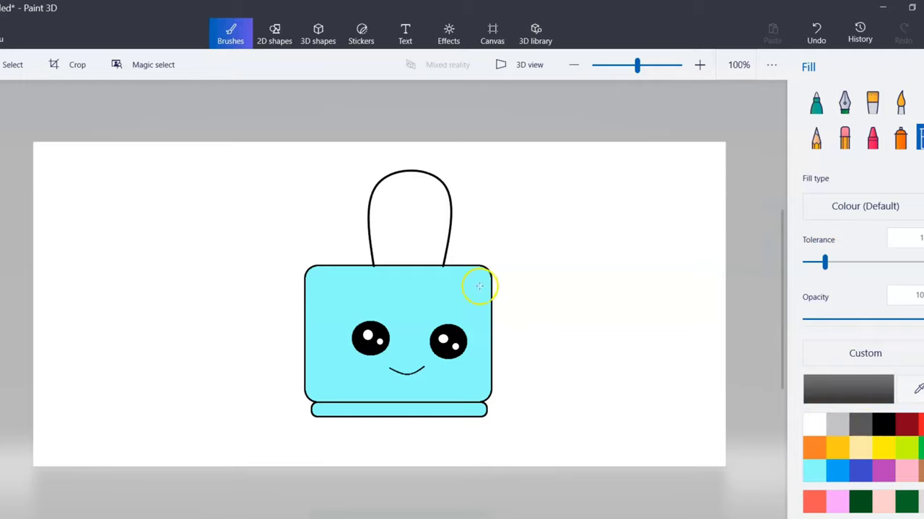
click(412, 239)
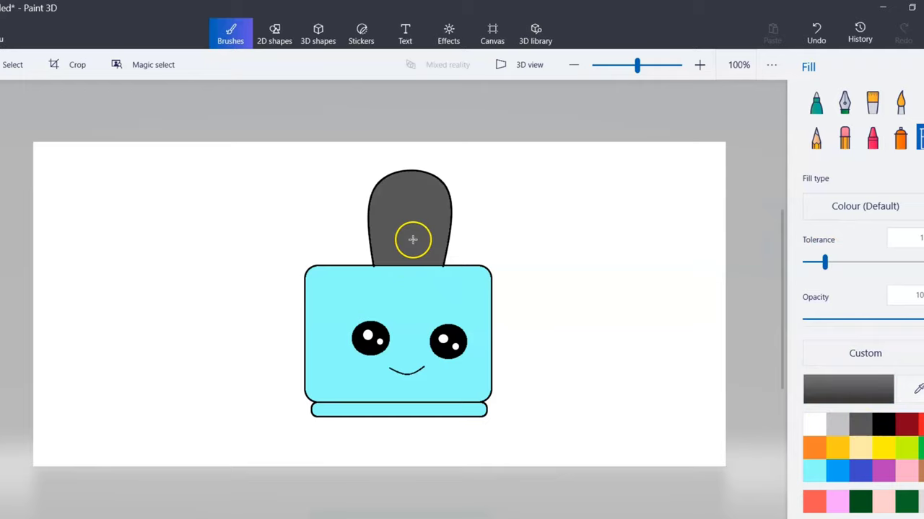
Draw a short vertical white shine line inside the body near the upper part of its left edge
click(274, 31)
click(816, 116)
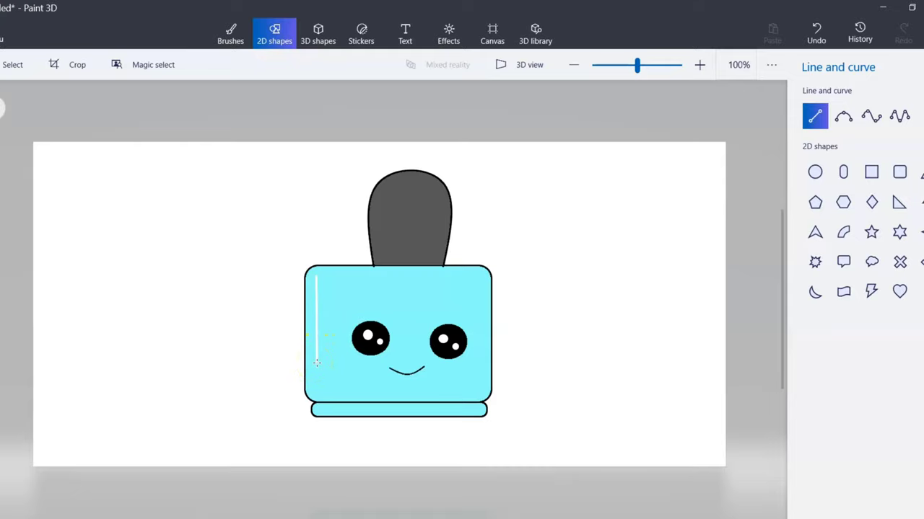
drag(316, 364, 316, 364)
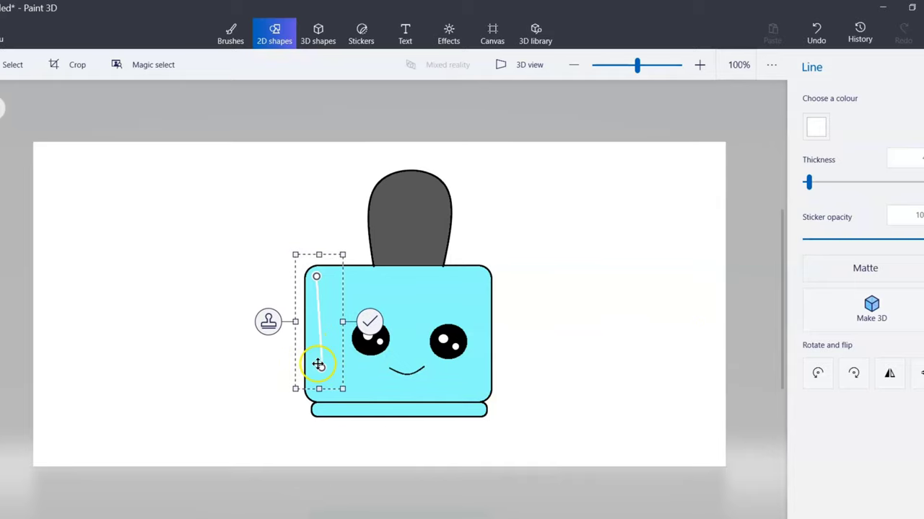
drag(318, 365, 312, 329)
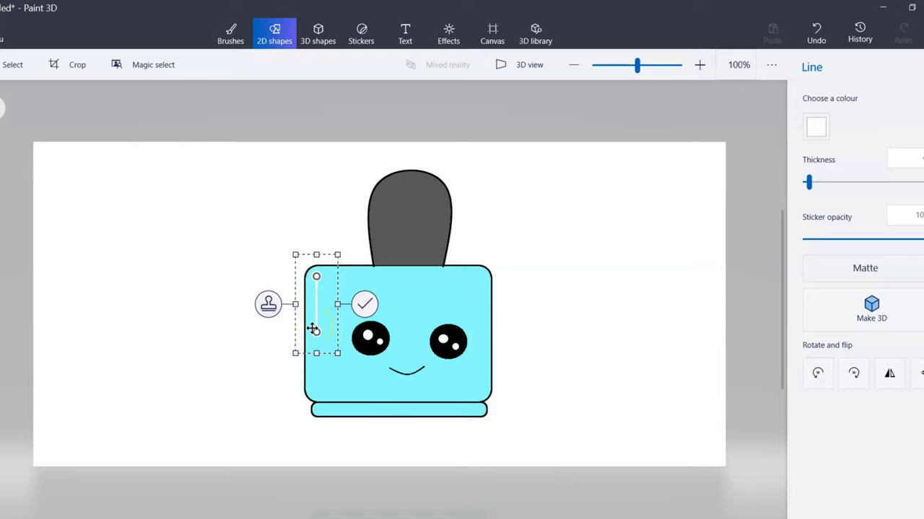
click(551, 332)
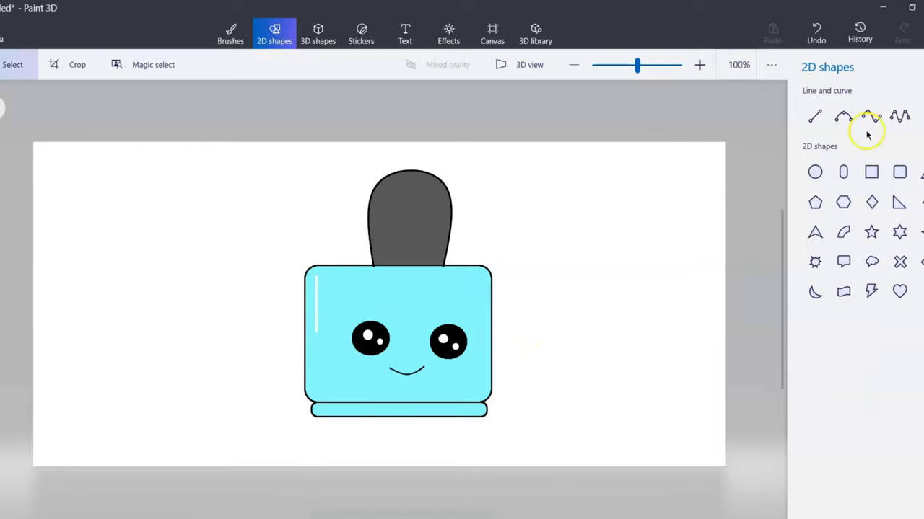
Draw a matching vertical white shine line inside the body near the lower part of its right edge
click(813, 119)
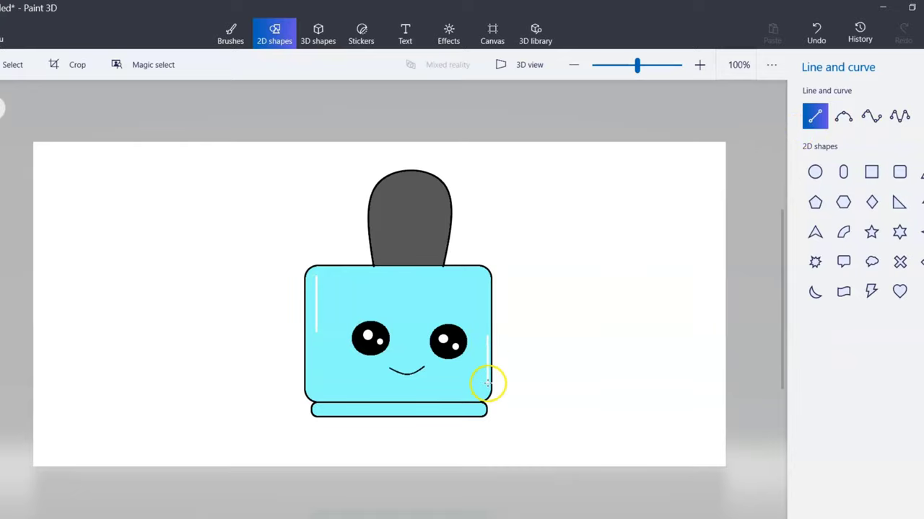
drag(488, 385, 478, 371)
click(560, 334)
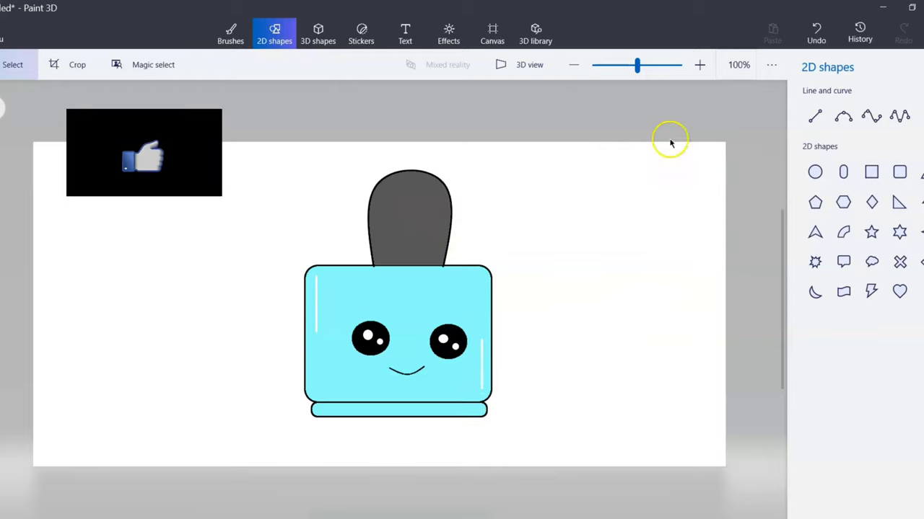
click(231, 32)
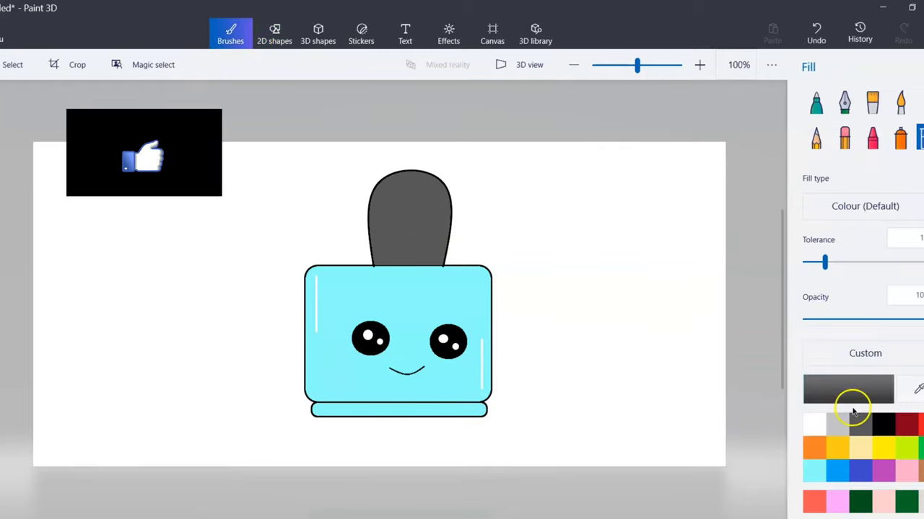
click(883, 425)
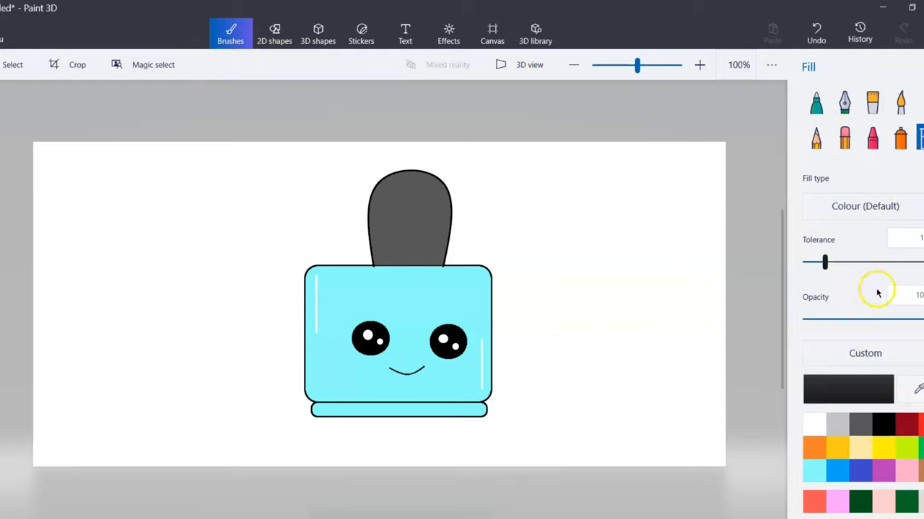
click(900, 139)
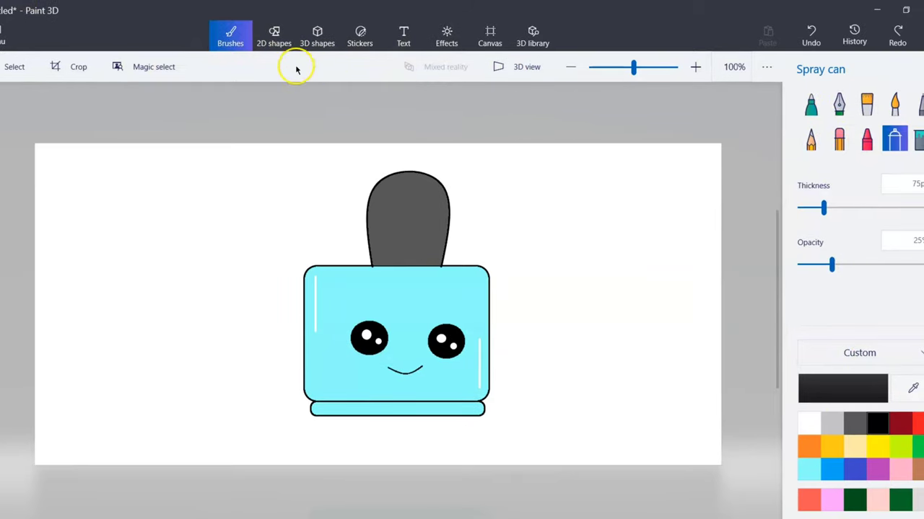
Draw a vertical black line inside the dark grey arched top, positioned slightly left of its centre
click(271, 36)
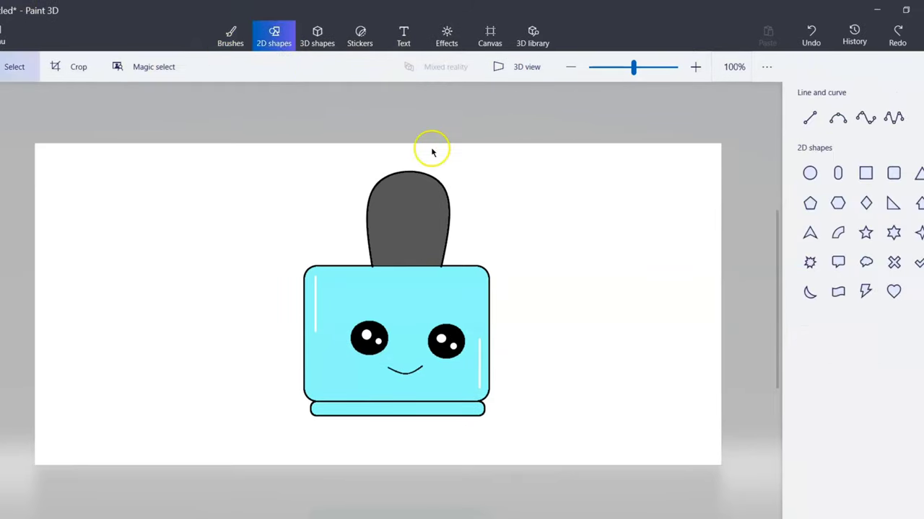
click(810, 118)
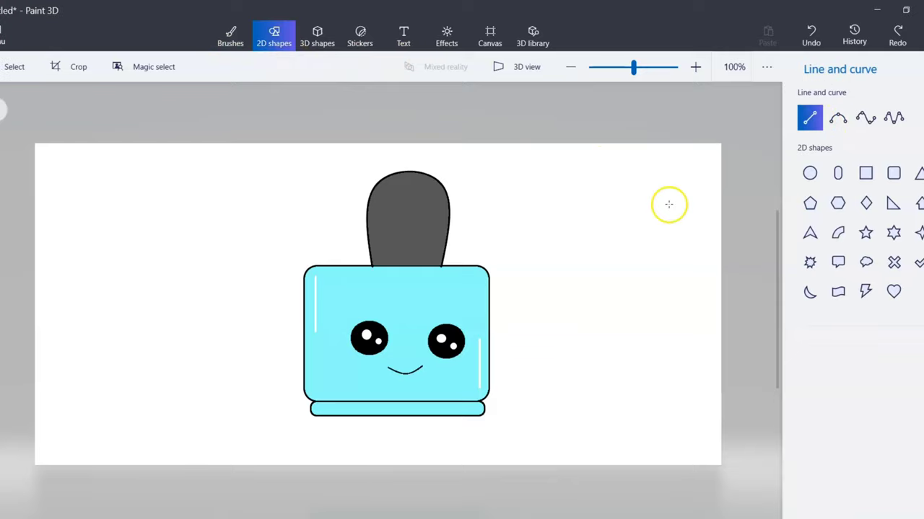
drag(400, 199, 400, 256)
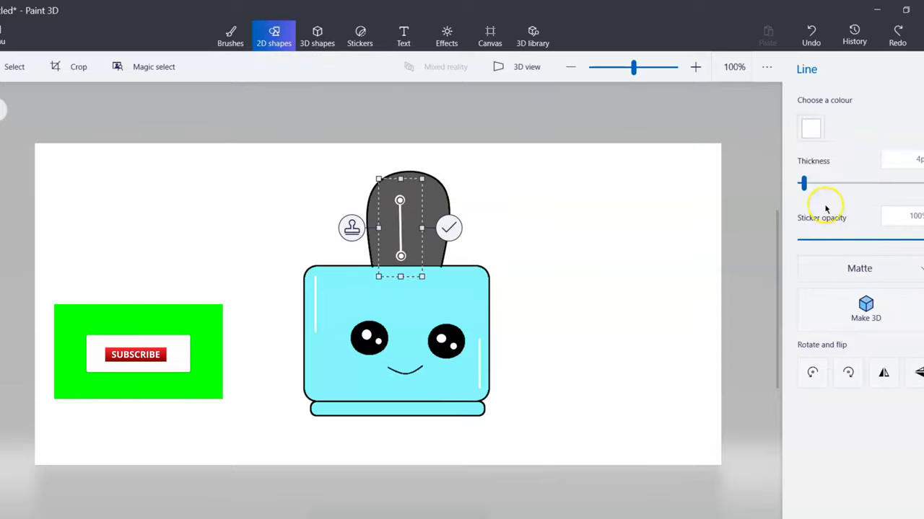
click(810, 128)
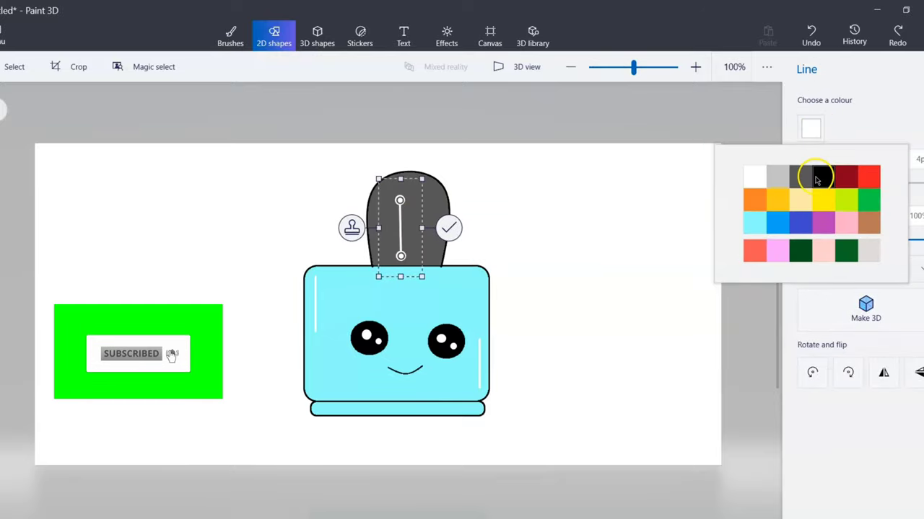
click(814, 175)
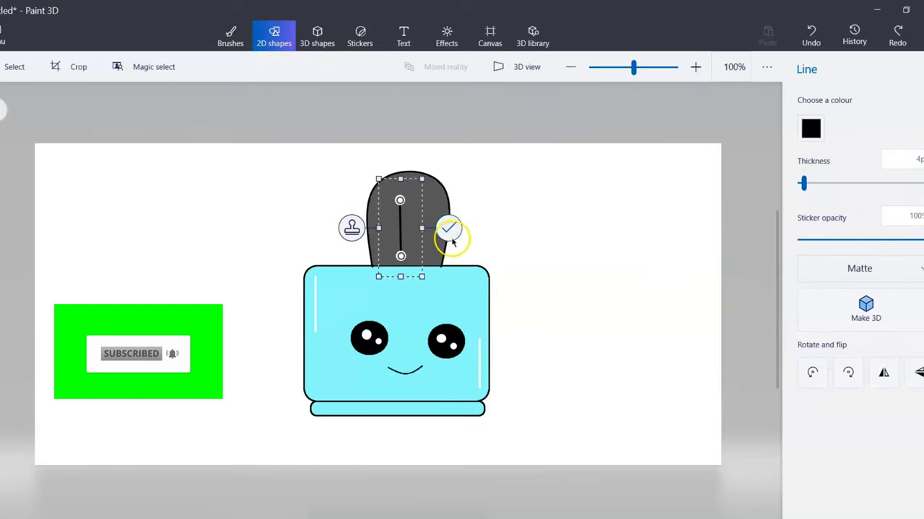
drag(402, 232, 396, 238)
click(554, 220)
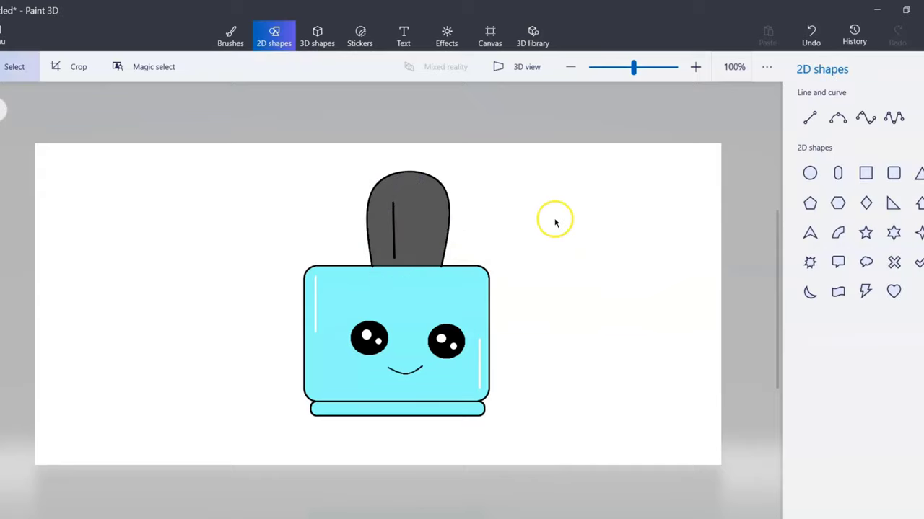